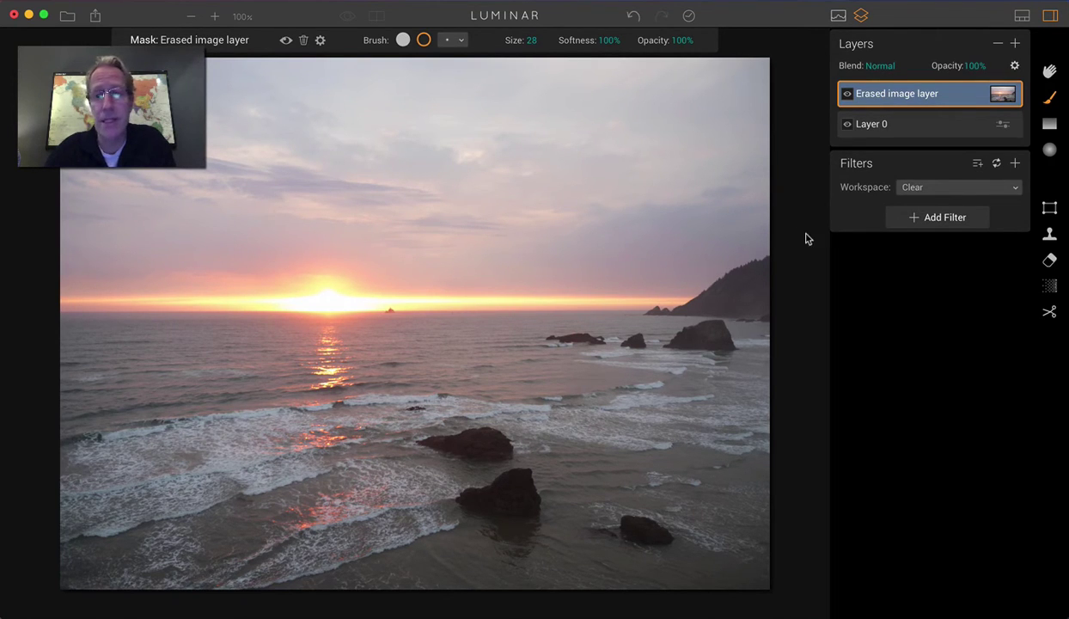
Step: Add Austin-lake-view-sunset.jpg from the Clouds and skies folder as a new image layer
click(1014, 43)
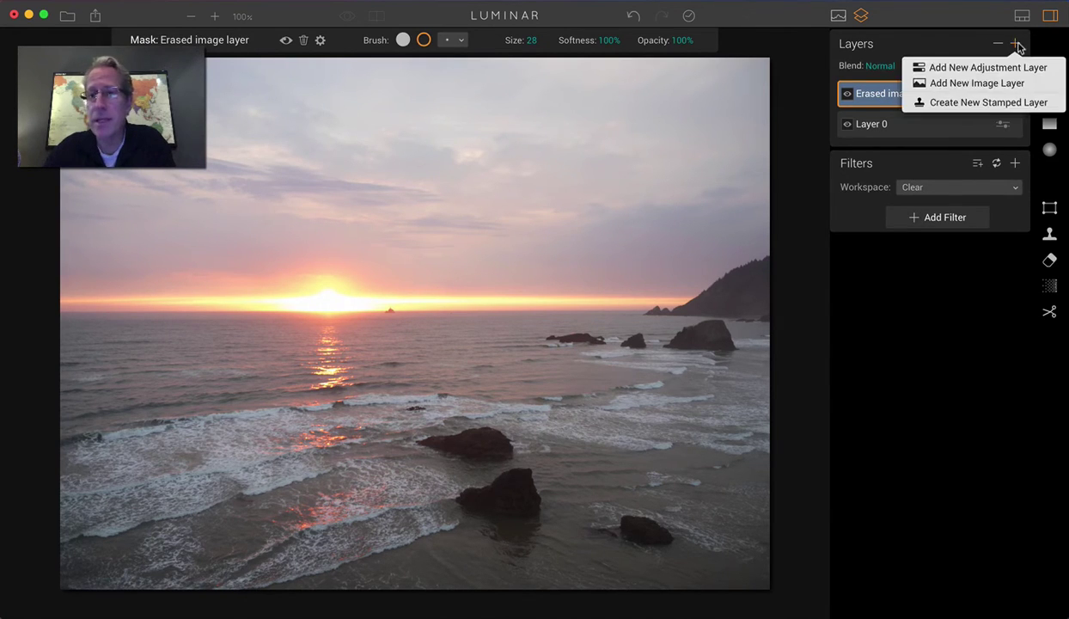
click(979, 87)
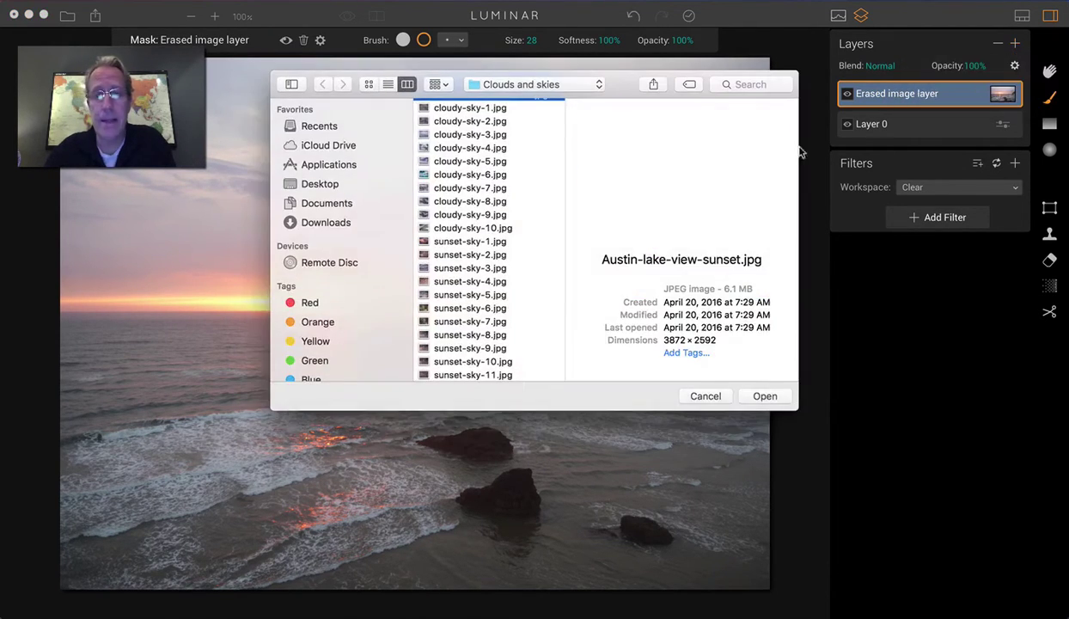
click(764, 397)
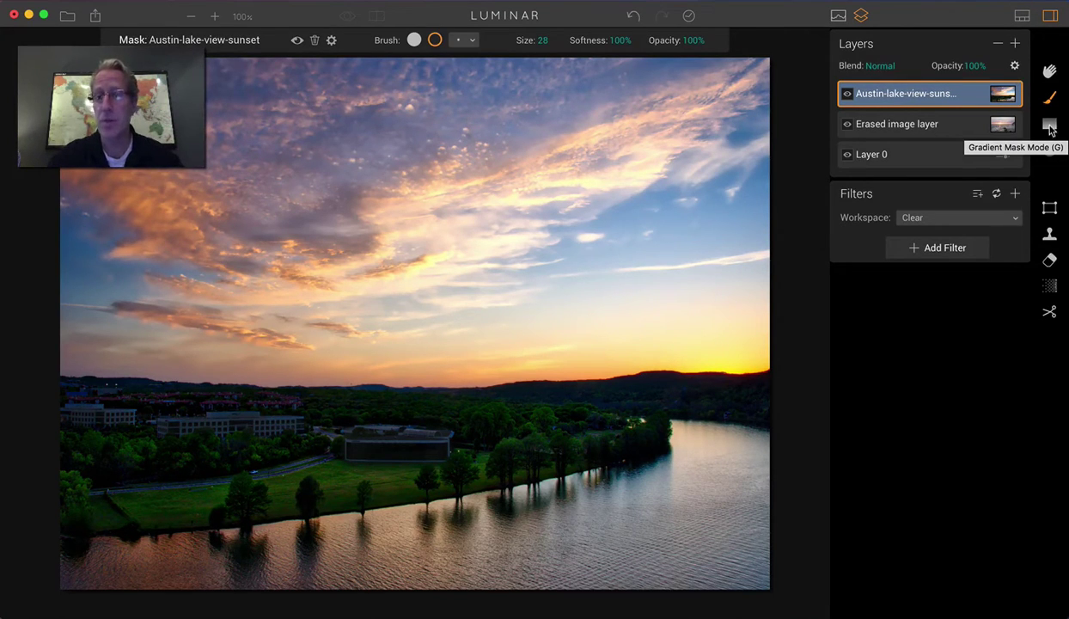
Step: Mask the Austin-lake-view-sunset layer with a top-down gradient aligned to the horizon and apply it
click(1049, 127)
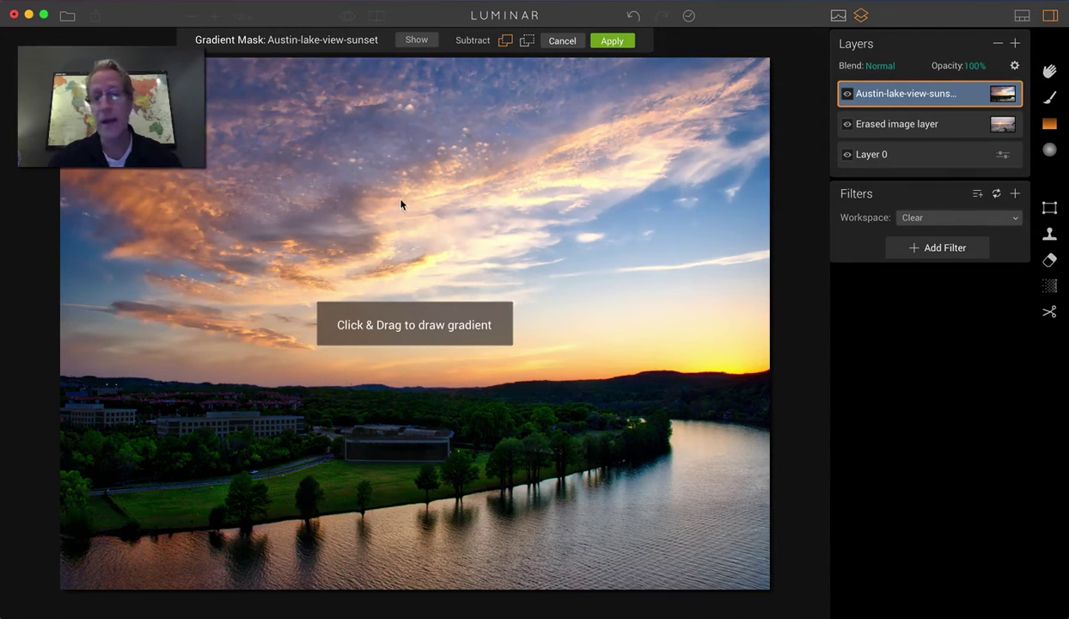
drag(410, 96, 410, 309)
drag(422, 94, 412, 264)
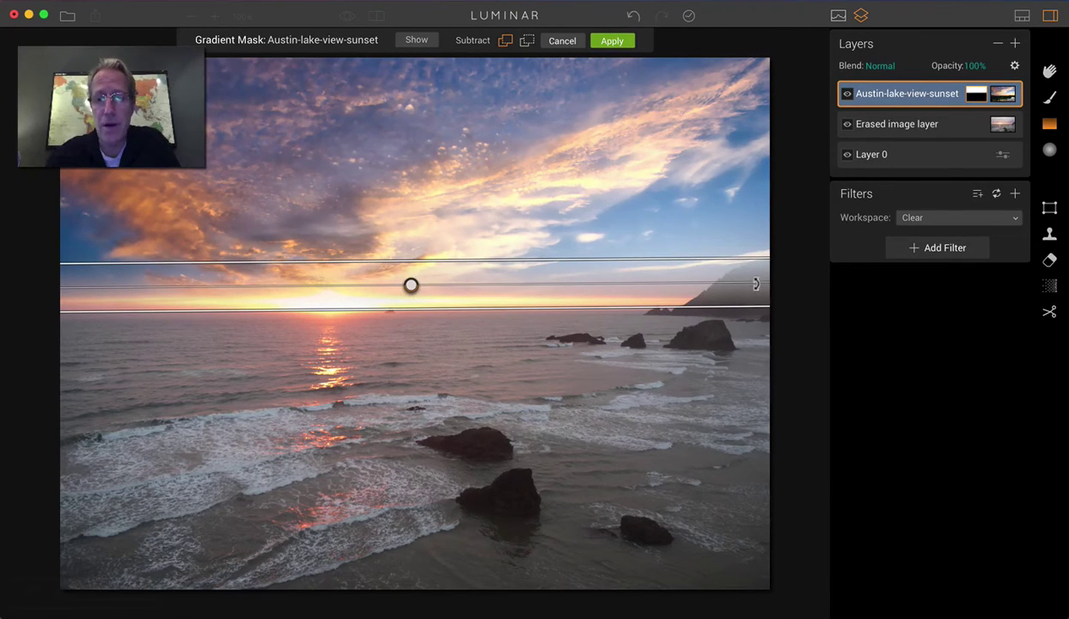
drag(755, 285, 754, 286)
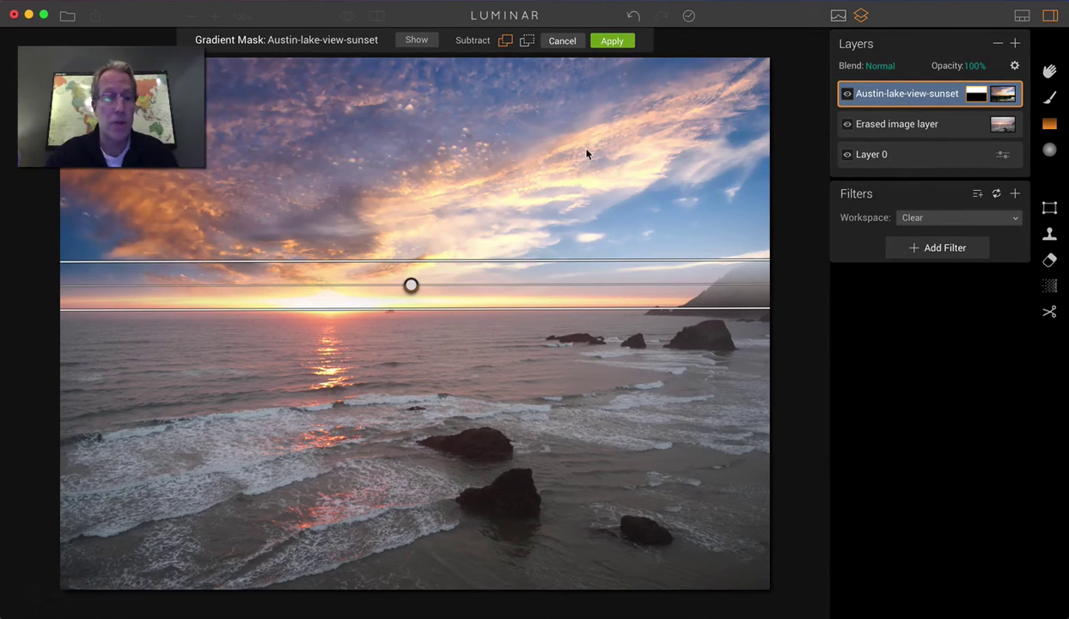
click(617, 41)
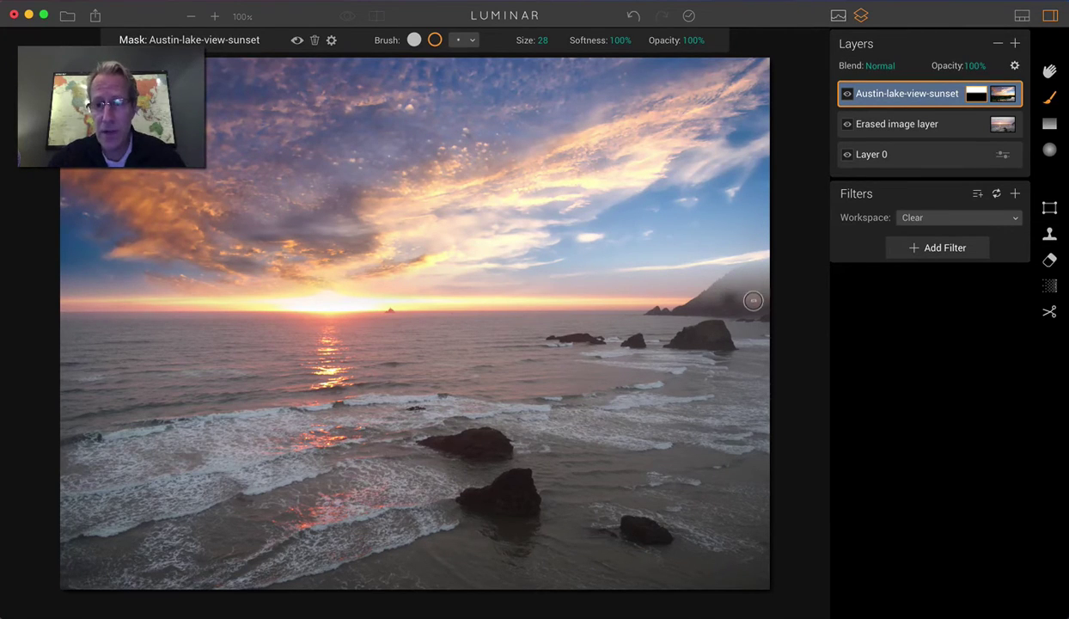
Step: Brush the right-hand headland out of the sky layer's mask, checking it with the red overlay
mouse_move(764, 287)
mouse_down()
mouse_move(746, 263)
mouse_move(744, 276)
mouse_move(722, 273)
mouse_move(717, 297)
mouse_move(675, 302)
mouse_move(776, 264)
mouse_up()
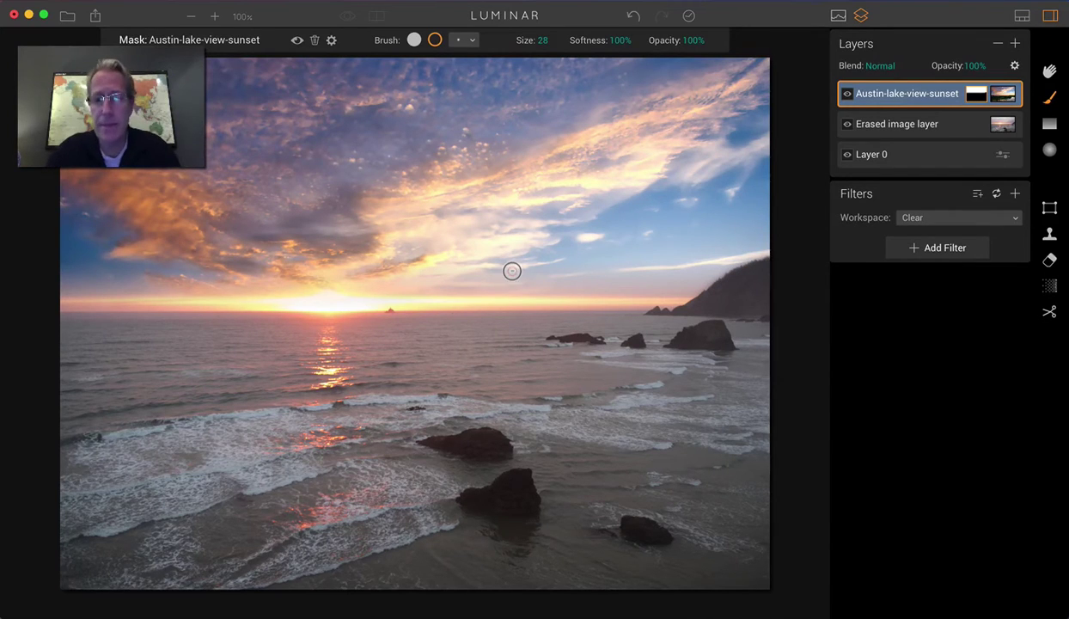
click(296, 40)
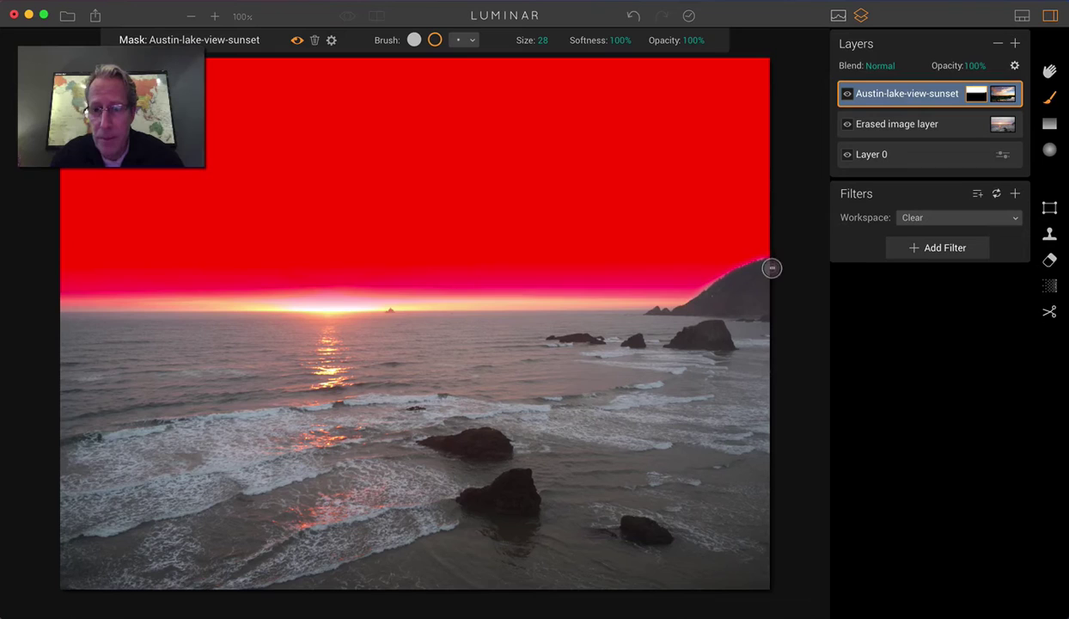
click(296, 43)
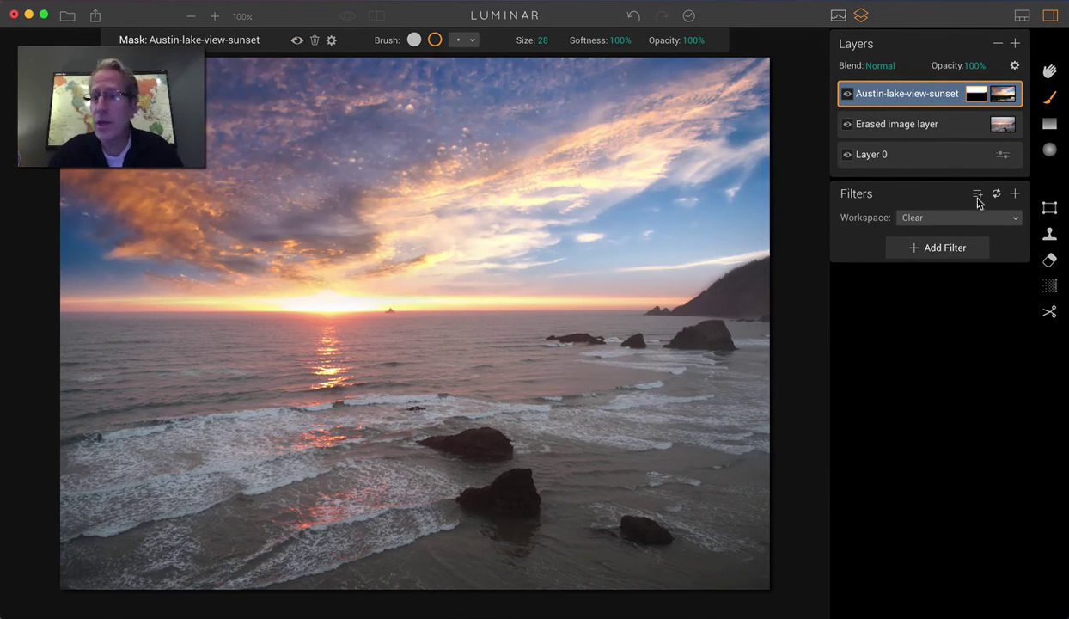
Step: Use Transform to squash the sky layer vertically to 4608 x 1573 and apply
click(1052, 212)
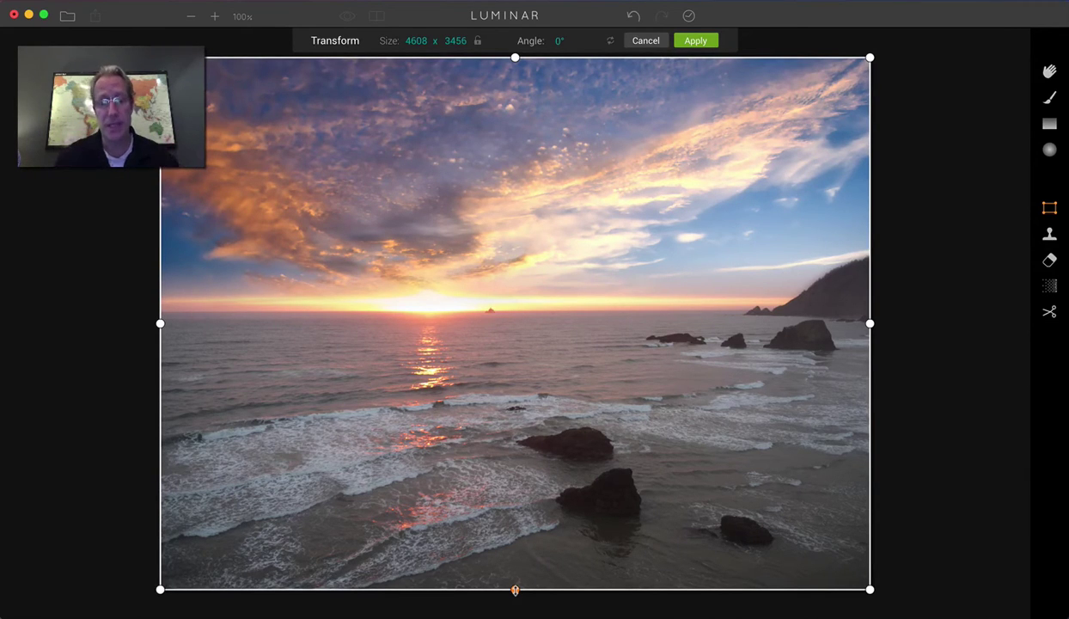
drag(515, 589, 553, 523)
click(692, 43)
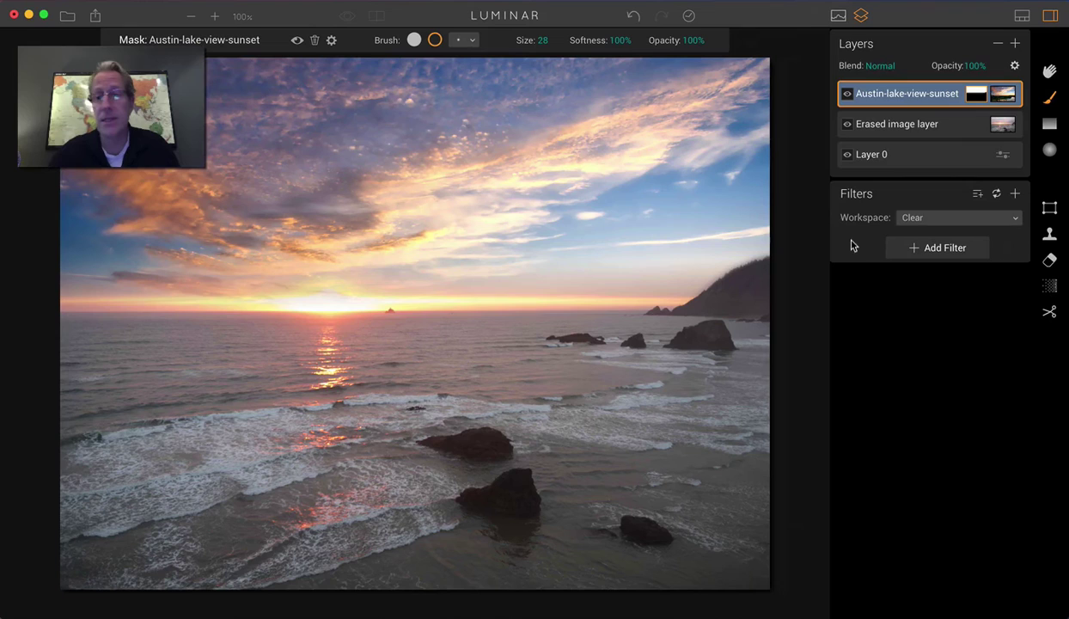
Step: Add adjustment Layer 3 and apply the Vivid preset to it
click(1013, 43)
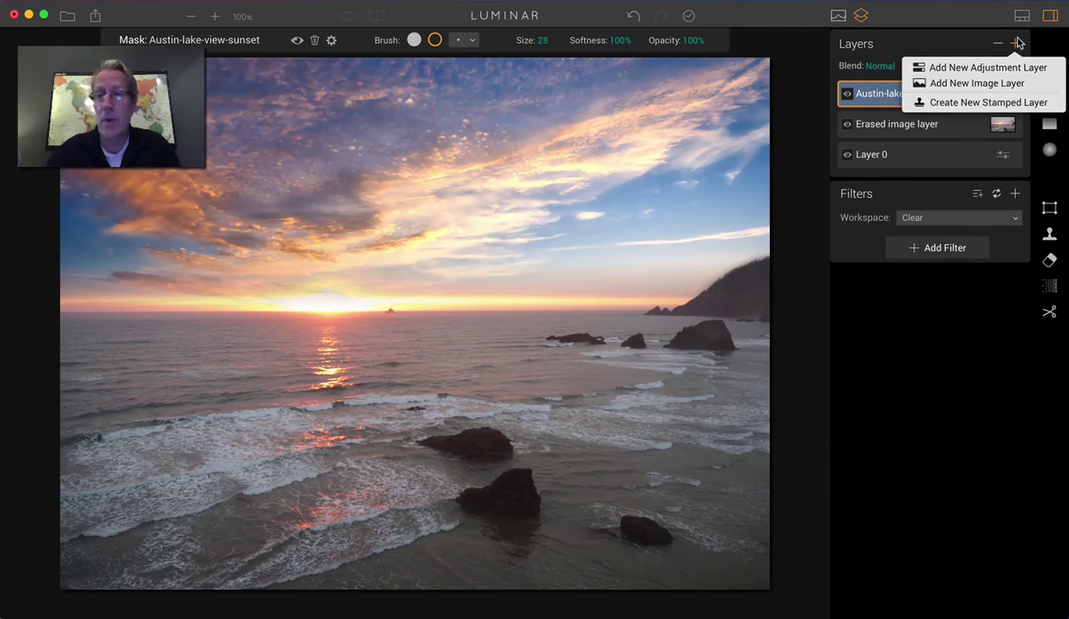
click(986, 67)
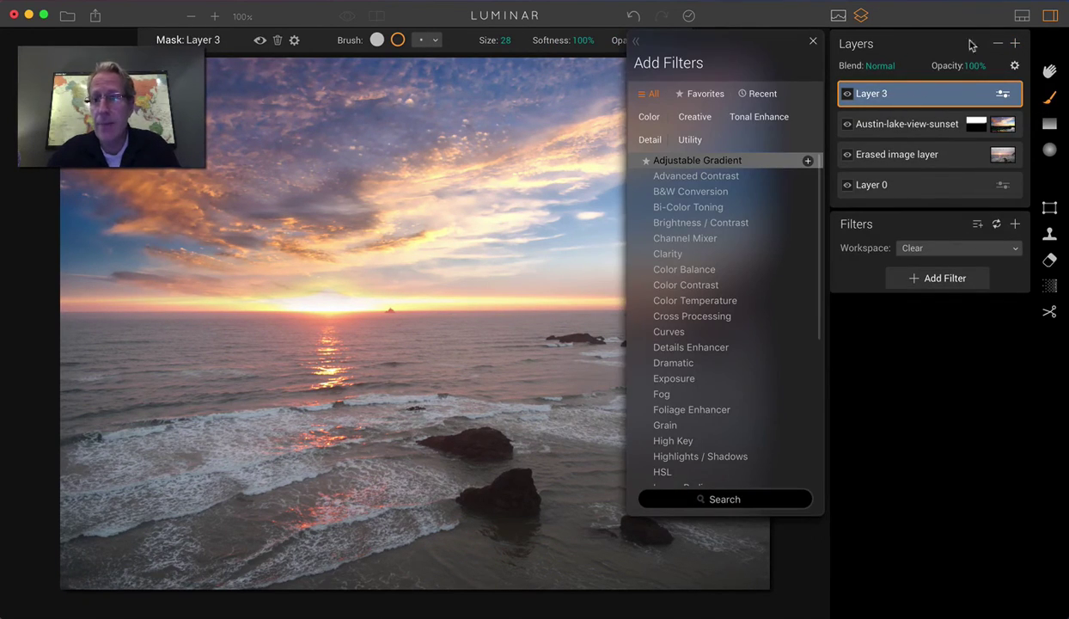
click(1022, 17)
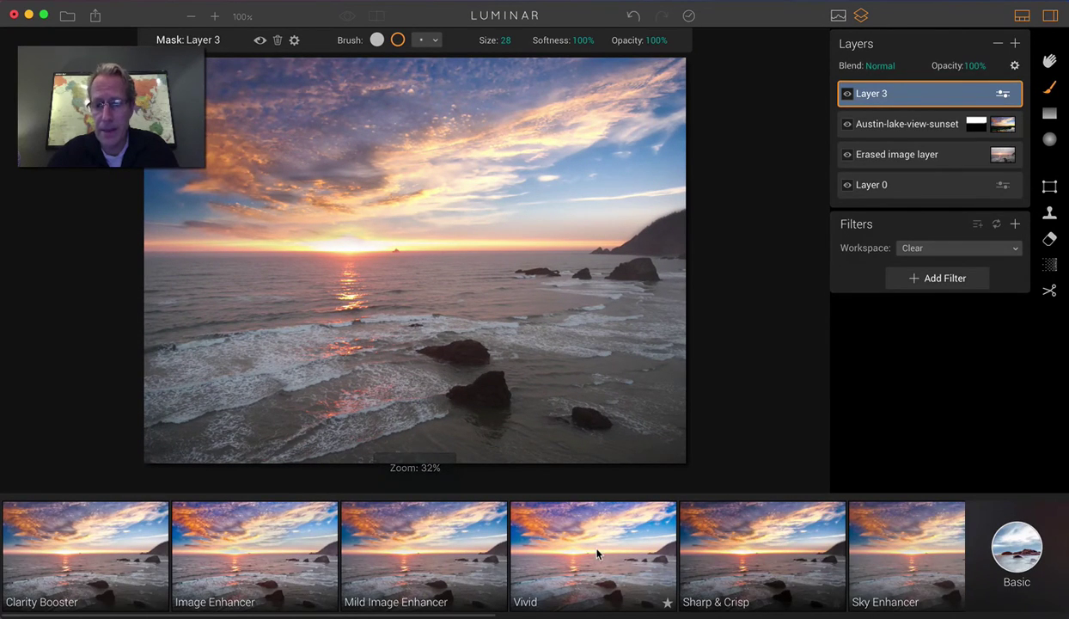
click(599, 555)
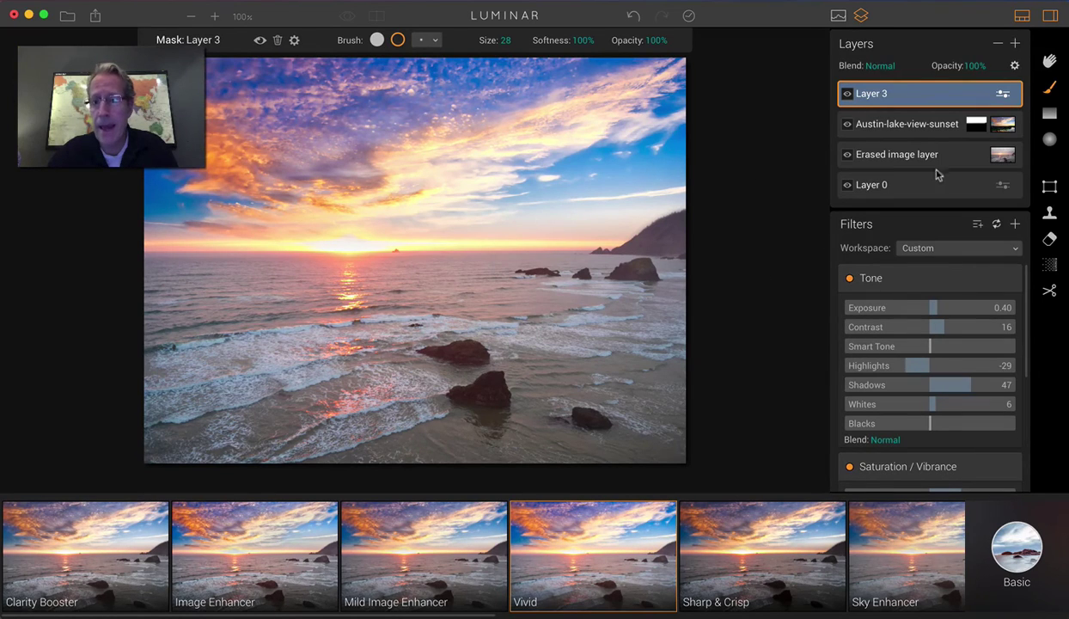
click(1022, 17)
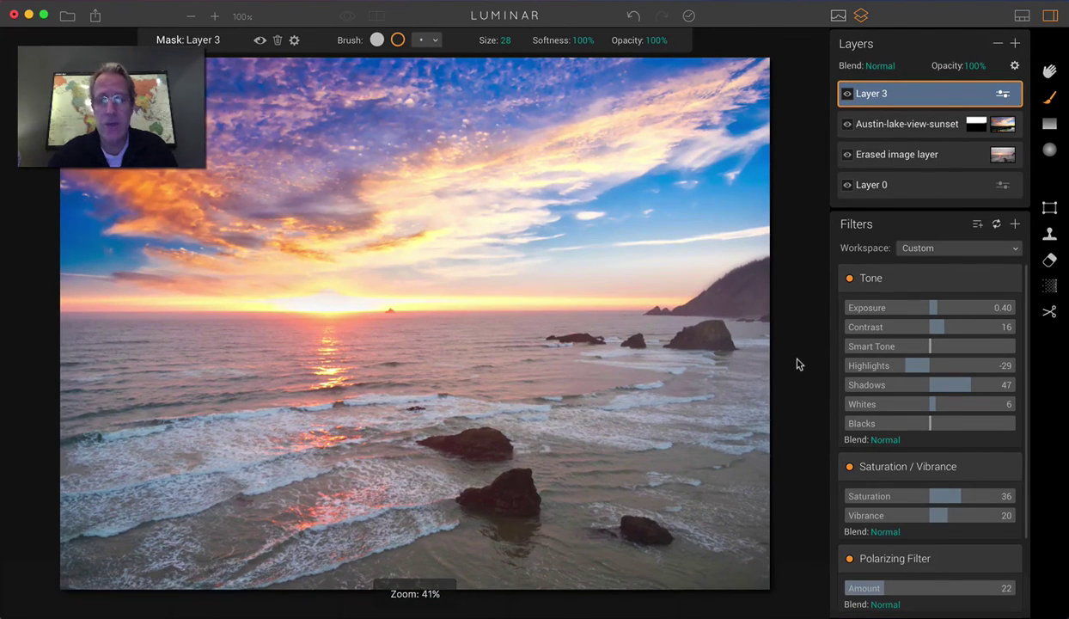
scroll(893, 365, down, 4)
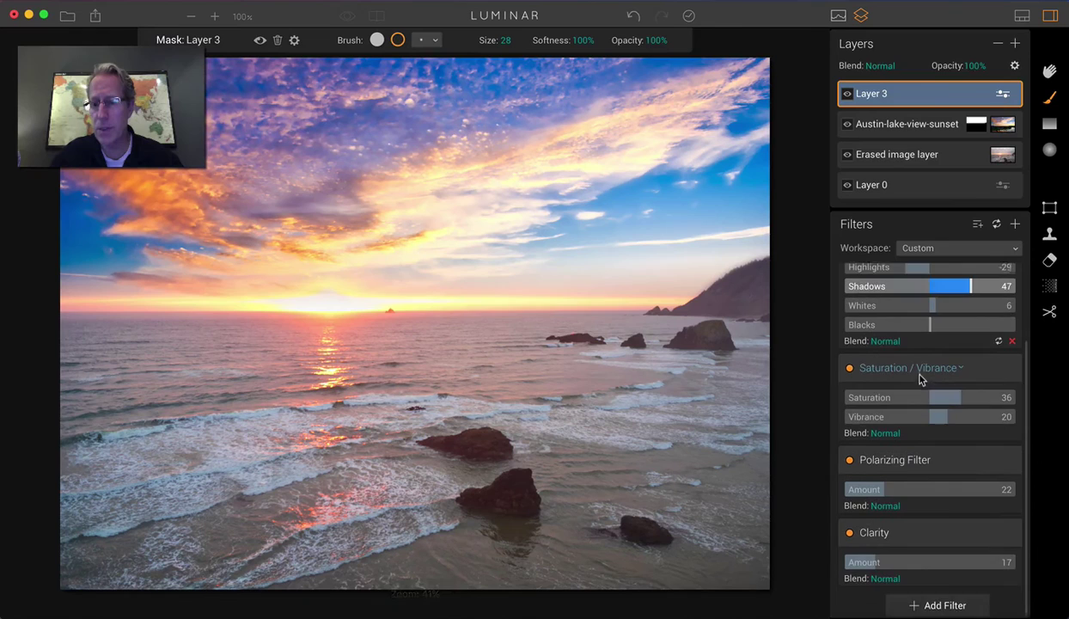
Step: Add a Top & Bottom Lighting filter to Layer 3 with Bottom set to -47
click(932, 605)
scroll(687, 396, down, 6)
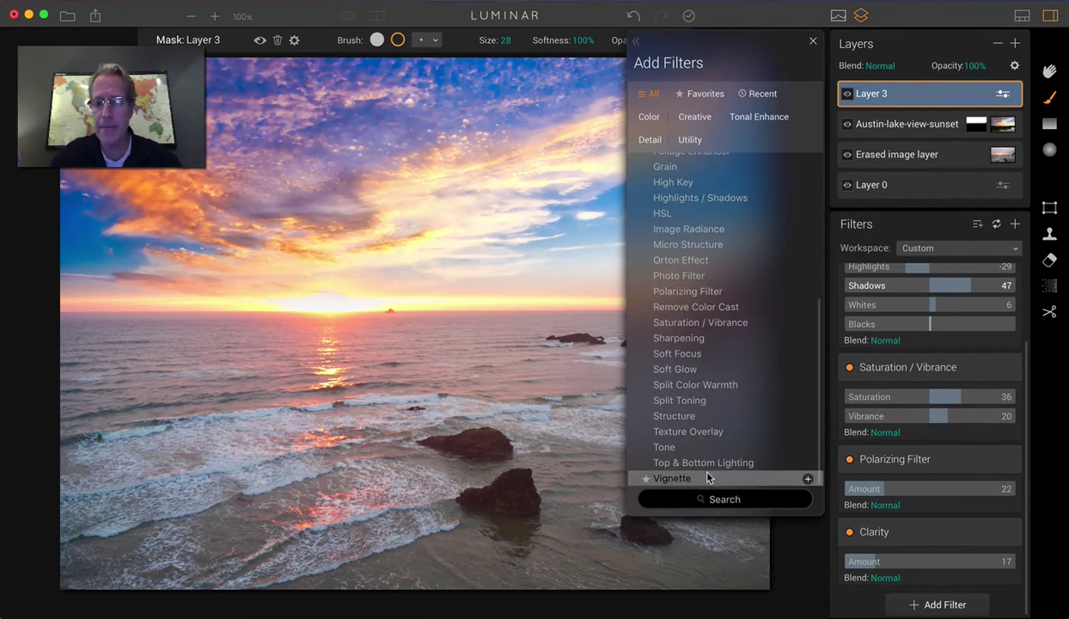
click(692, 462)
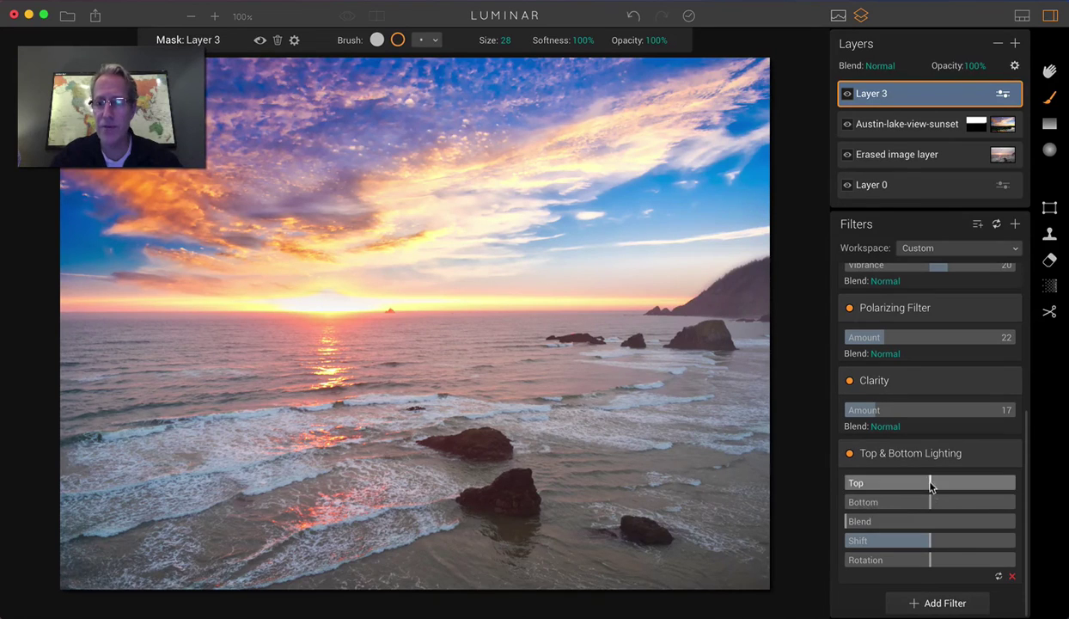
drag(930, 502, 890, 507)
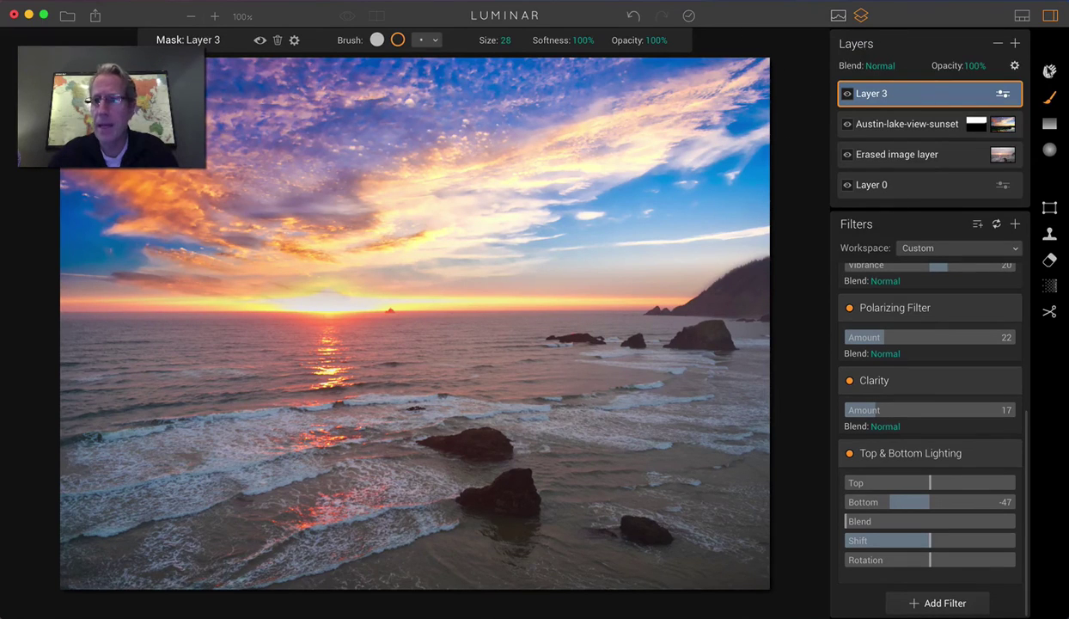
click(1050, 71)
click(376, 15)
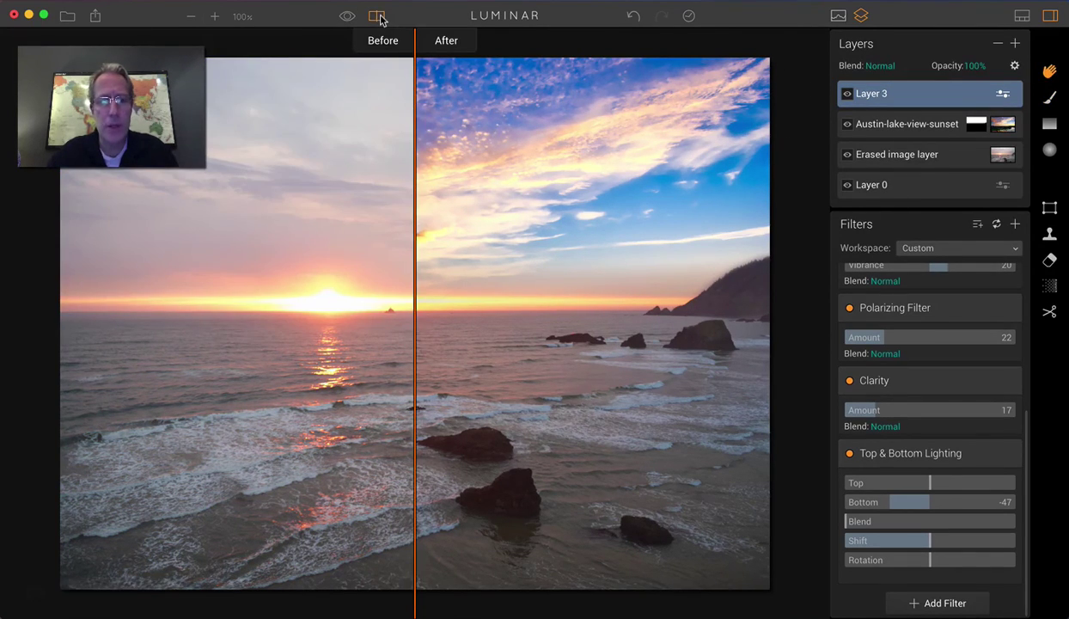
drag(413, 220, 163, 224)
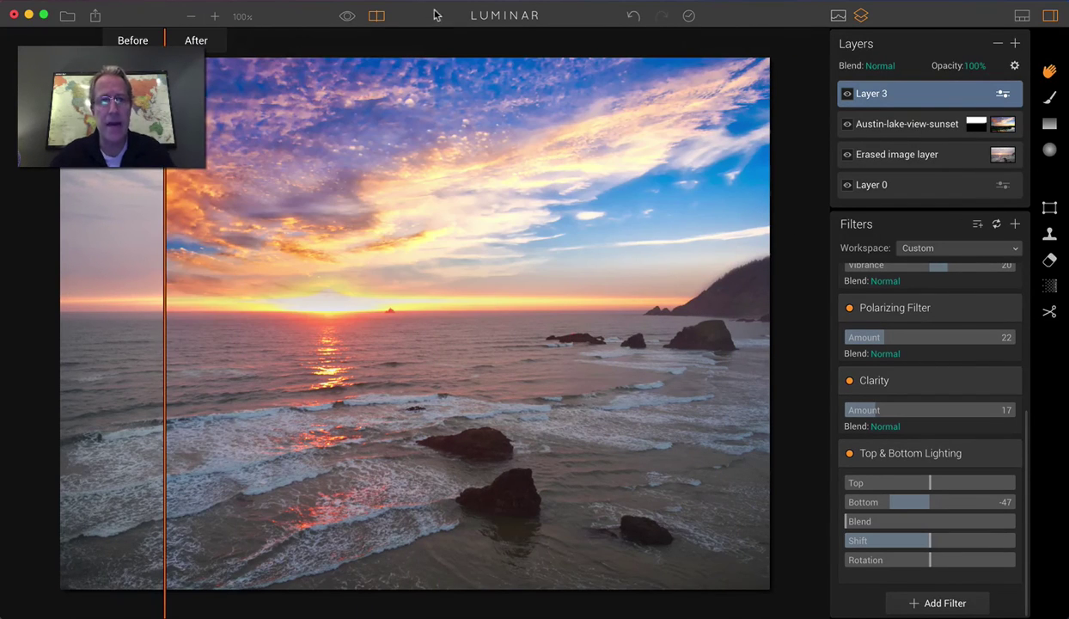
click(376, 15)
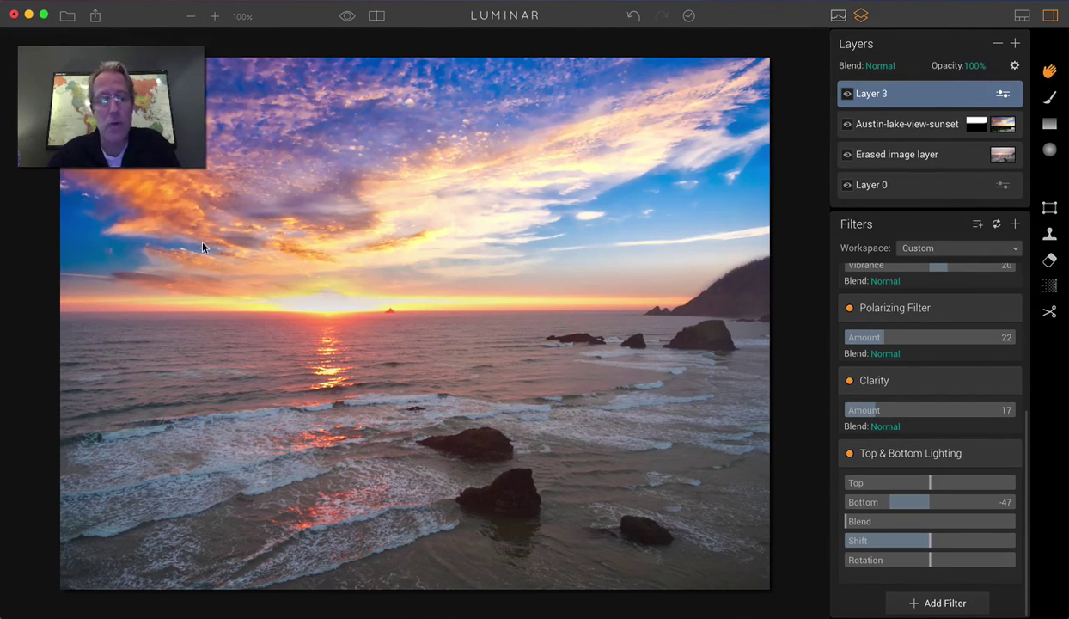
scroll(875, 338, up, 3)
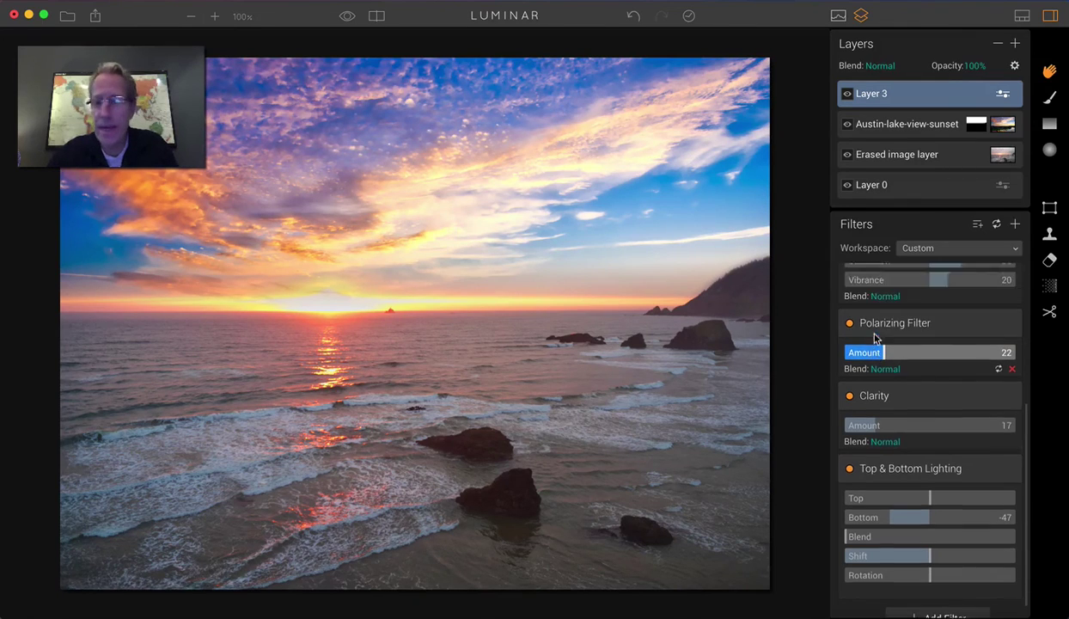
scroll(876, 338, down, 3)
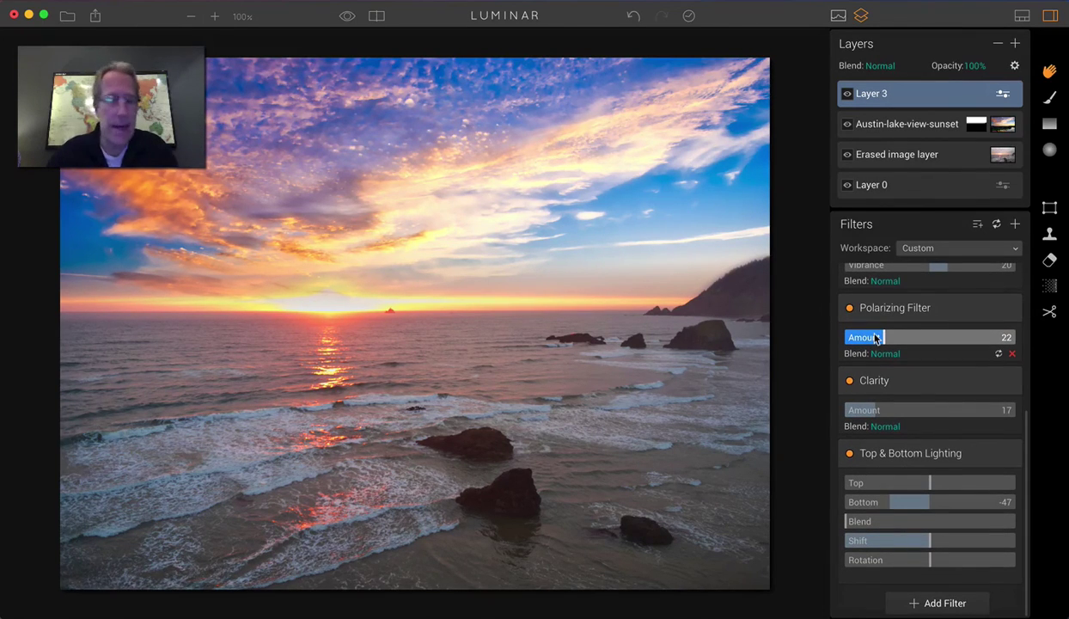